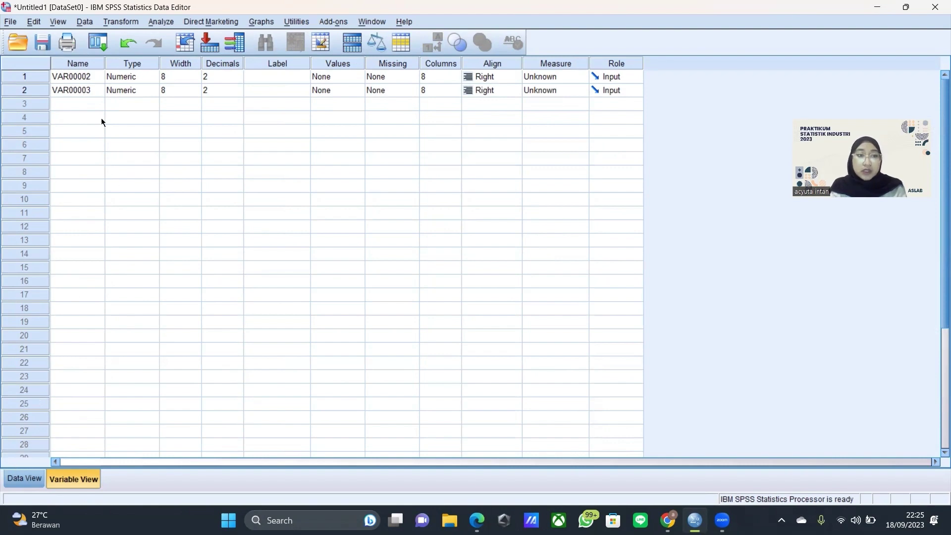
- Try to rename the first variable to "Jumlah Permintaan", with a space between the words
{"action": "left_click", "coordinate": [89, 76]}
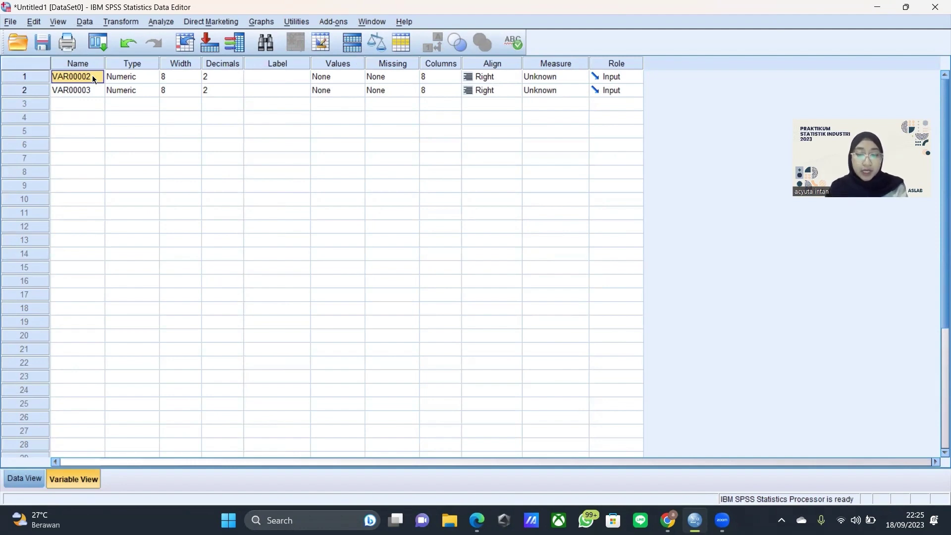
{"action": "type", "text": "Jumlah"}
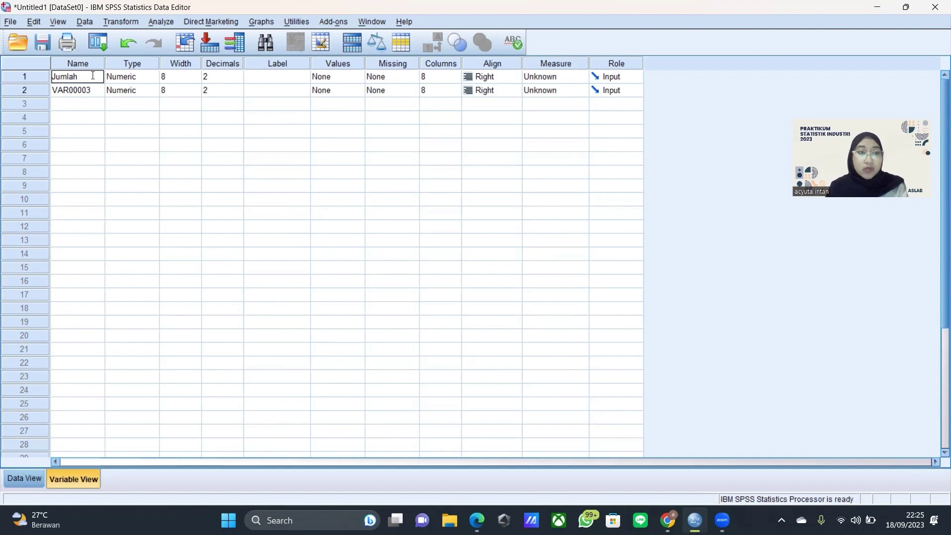
{"action": "type", "text": "Permintaan"}
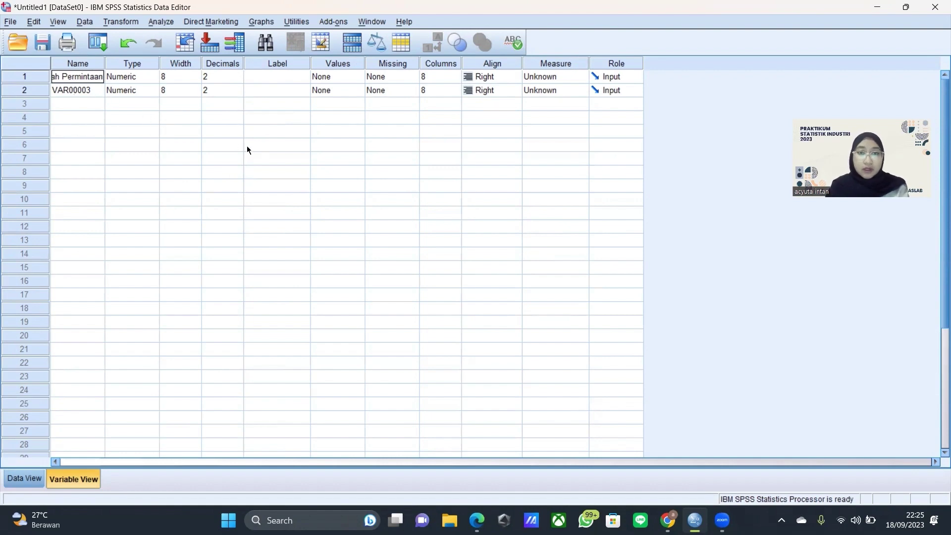
{"action": "key", "text": "Return"}
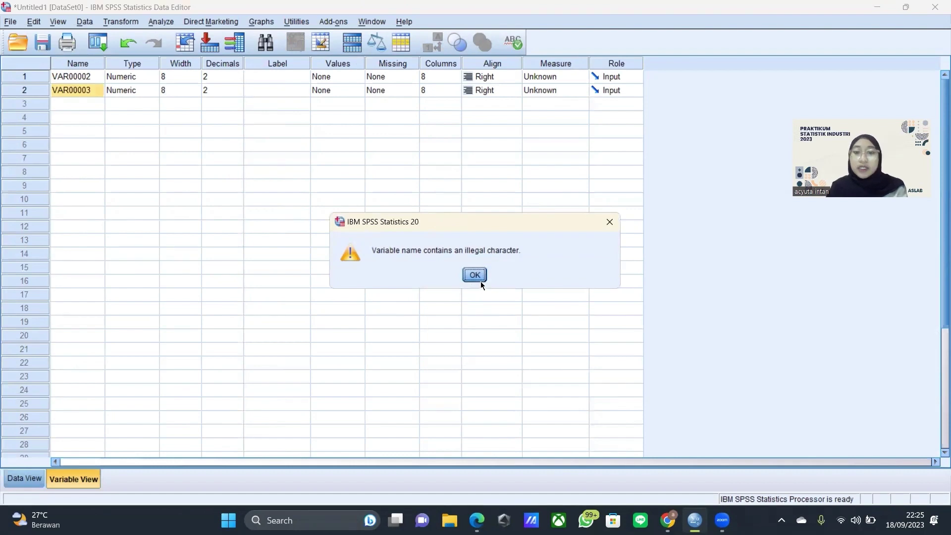
{"action": "left_click", "coordinate": [480, 275]}
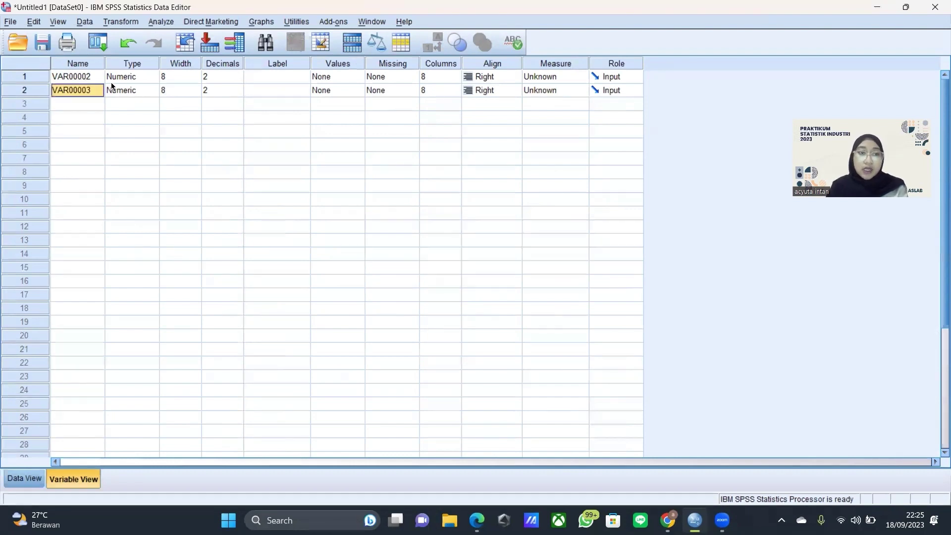
- Rename the first variable to Jumlah_Permintaan, using an underscore between the words
{"action": "left_click", "coordinate": [98, 75]}
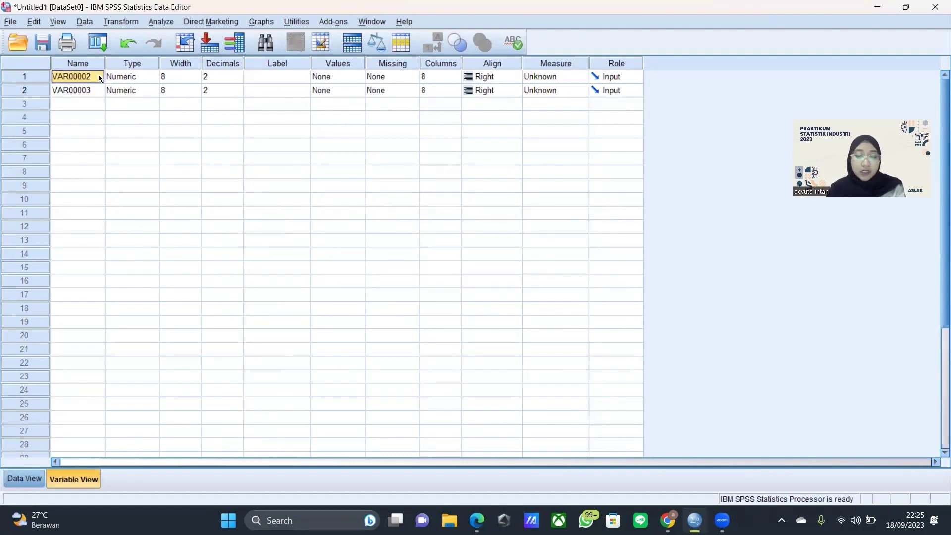
{"action": "type", "text": "JUmla"}
{"action": "key", "text": "BackSpace"}
{"action": "key", "text": "BackSpace"}
{"action": "key", "text": "BackSpace"}
{"action": "key", "text": "BackSpace"}
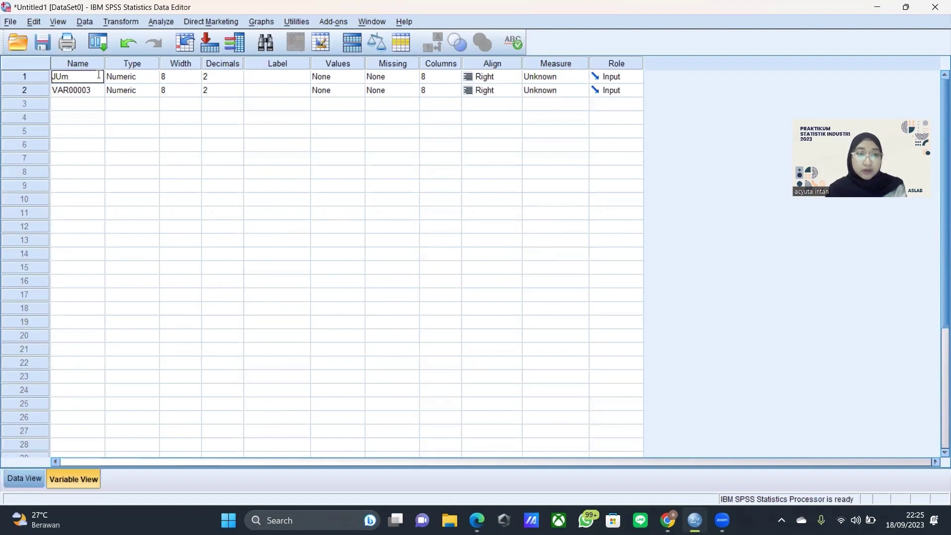
{"action": "type", "text": "umlah"}
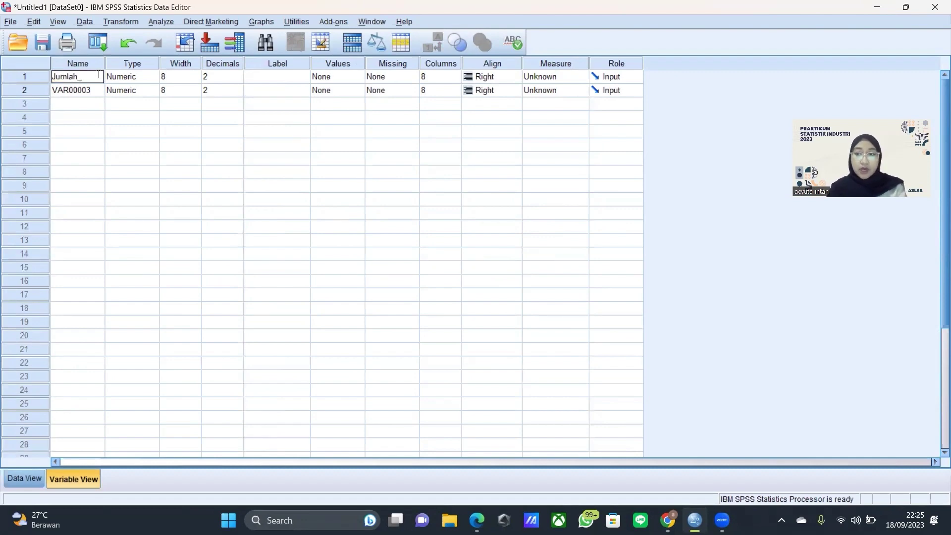
{"action": "type", "text": "_P"}
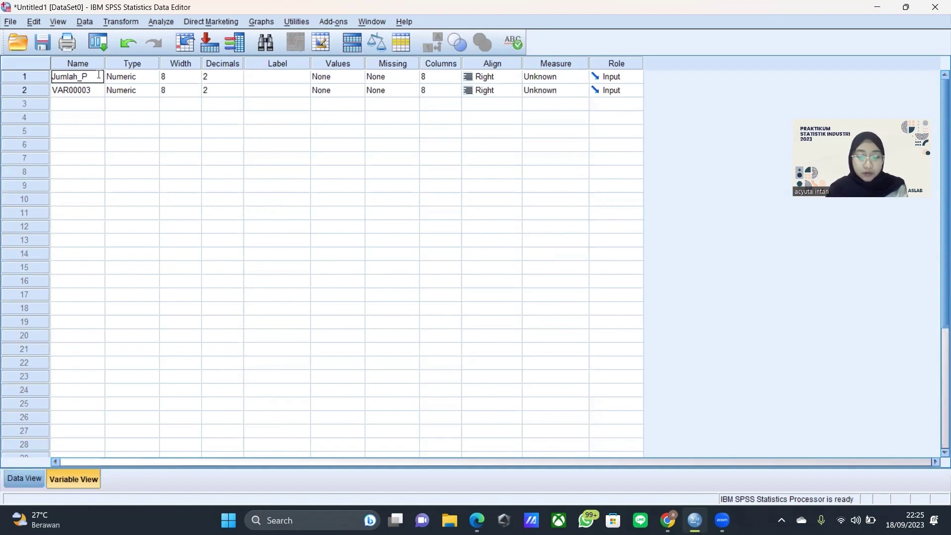
{"action": "type", "text": "ermintaan"}
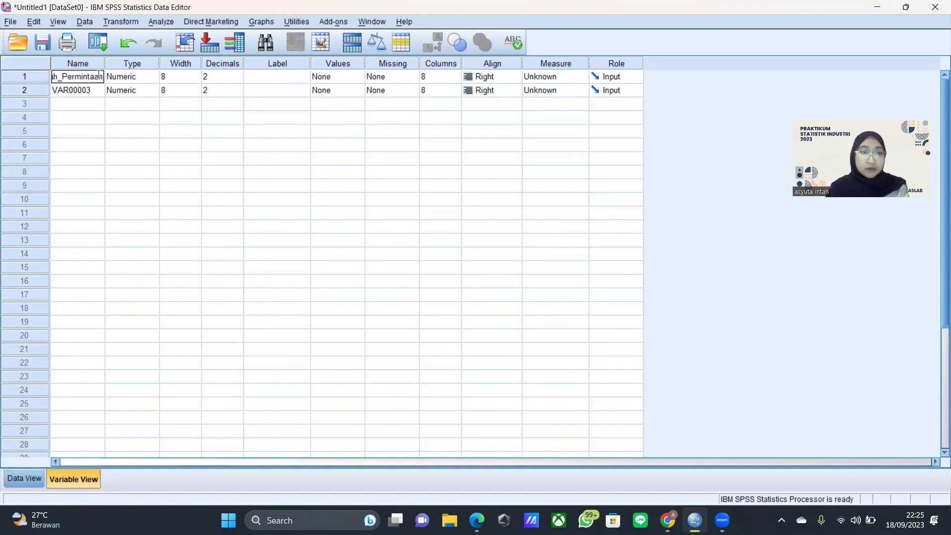
- Rename the second variable to Tingkat_Produksi
{"action": "left_click", "coordinate": [93, 94]}
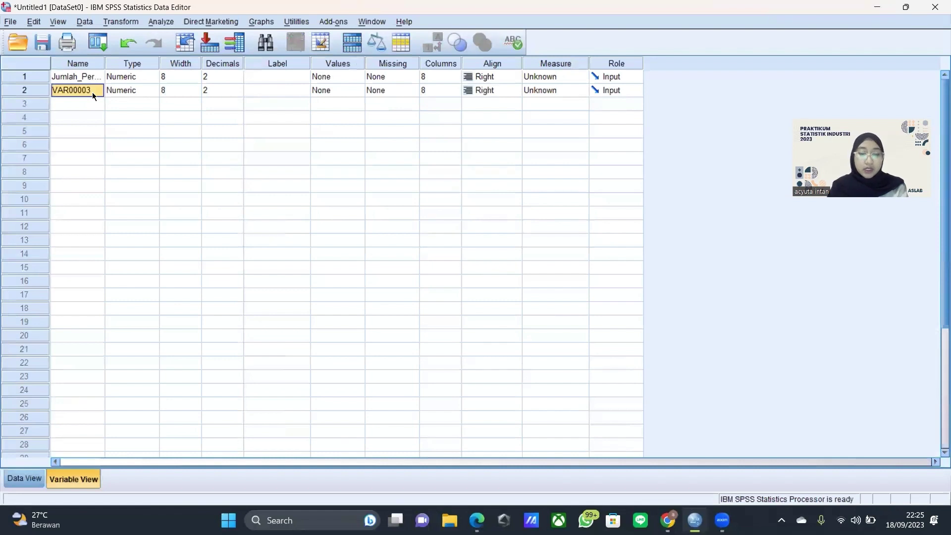
{"action": "type", "text": "Tingkat"}
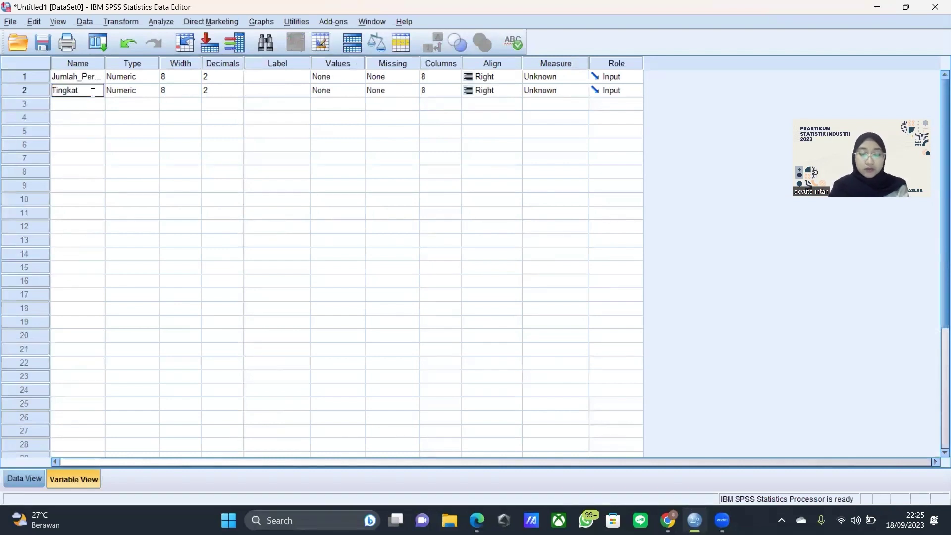
{"action": "type", "text": "_Produksi"}
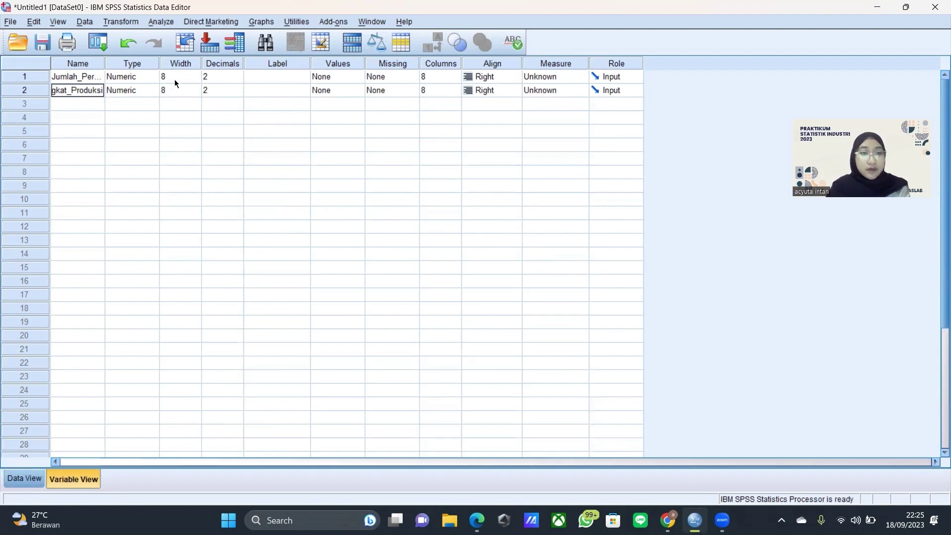
- Set the number of decimals to 0 for both Jumlah_Permintaan and Tingkat_Produksi
{"action": "left_click", "coordinate": [216, 77]}
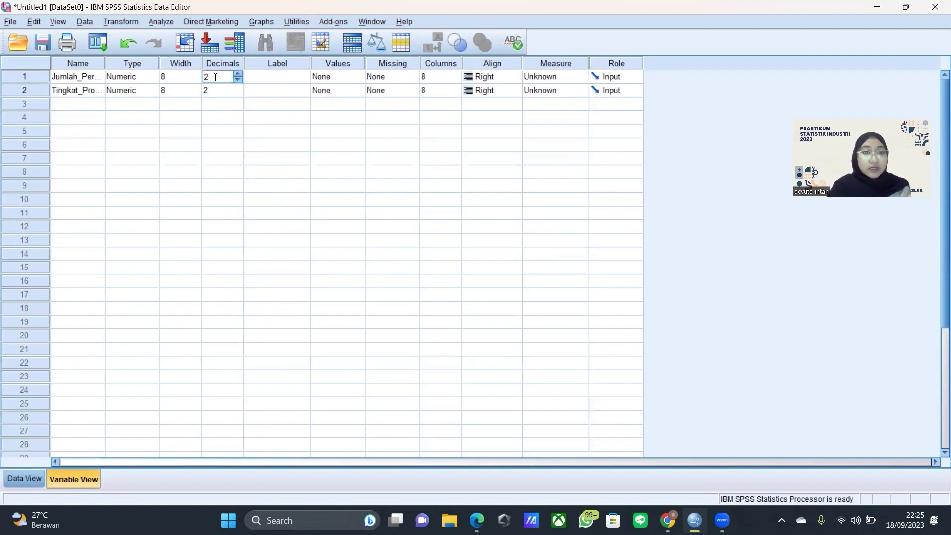
{"action": "left_click", "coordinate": [240, 78]}
{"action": "left_click", "coordinate": [239, 78]}
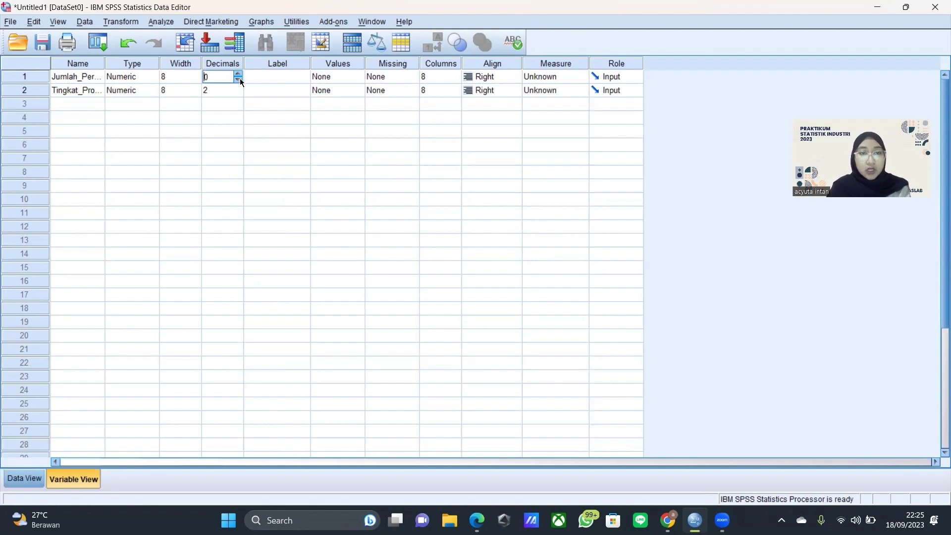
{"action": "left_click", "coordinate": [230, 88]}
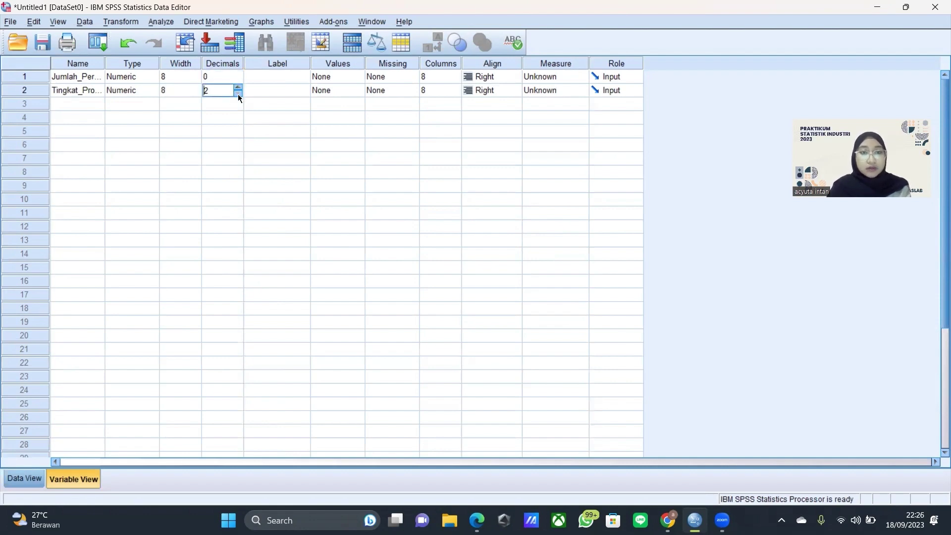
- Label the first variable "Jumlah Permintaan" and the second variable "Tingkat produksi"
{"action": "left_click", "coordinate": [281, 76]}
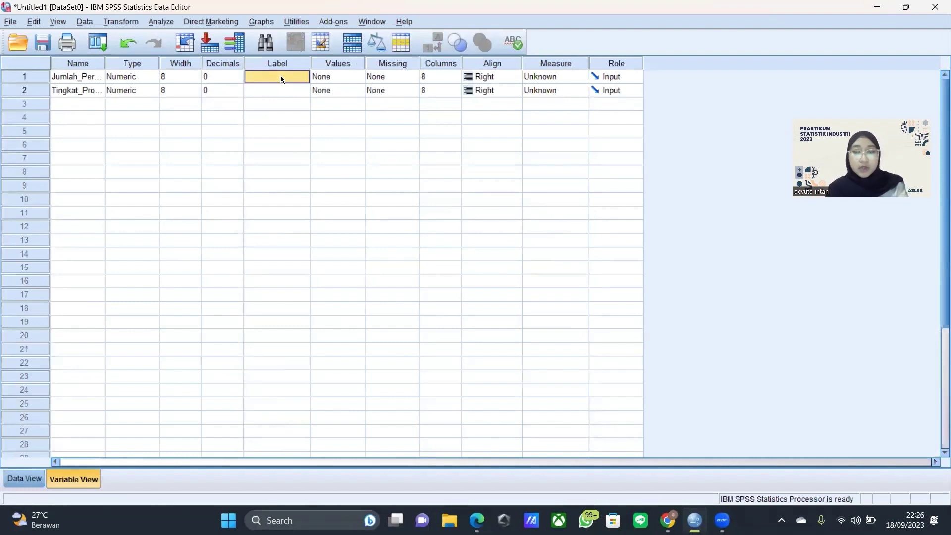
{"action": "type", "text": "Jumlah"}
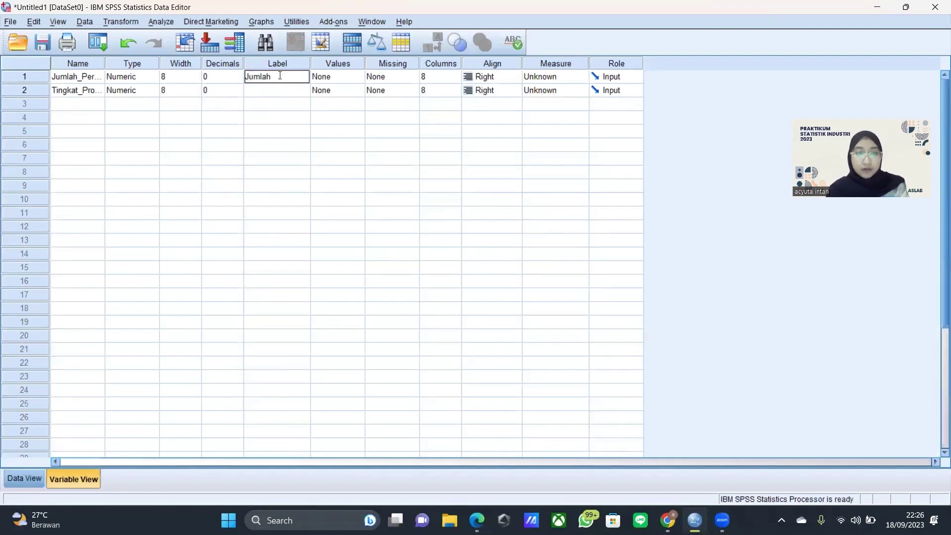
{"action": "type", "text": " Permin"}
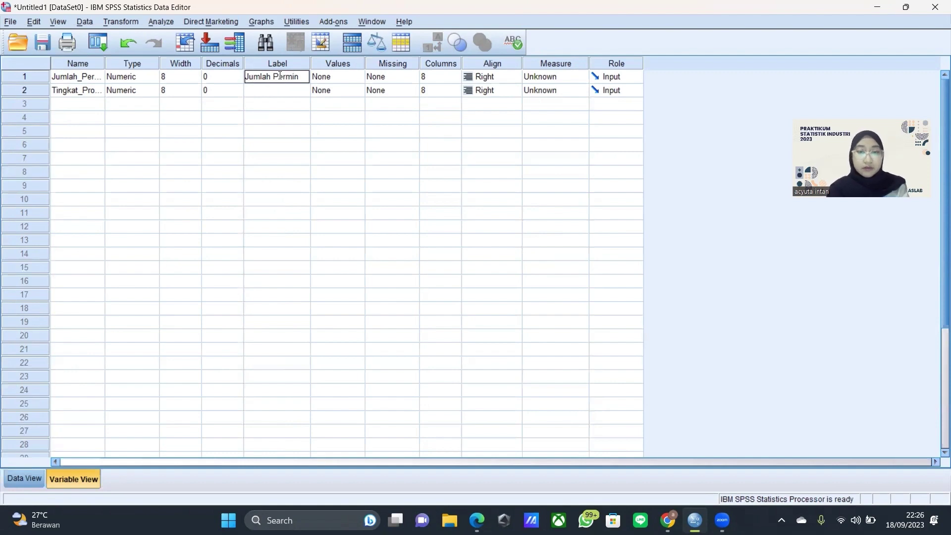
{"action": "type", "text": "taaan"}
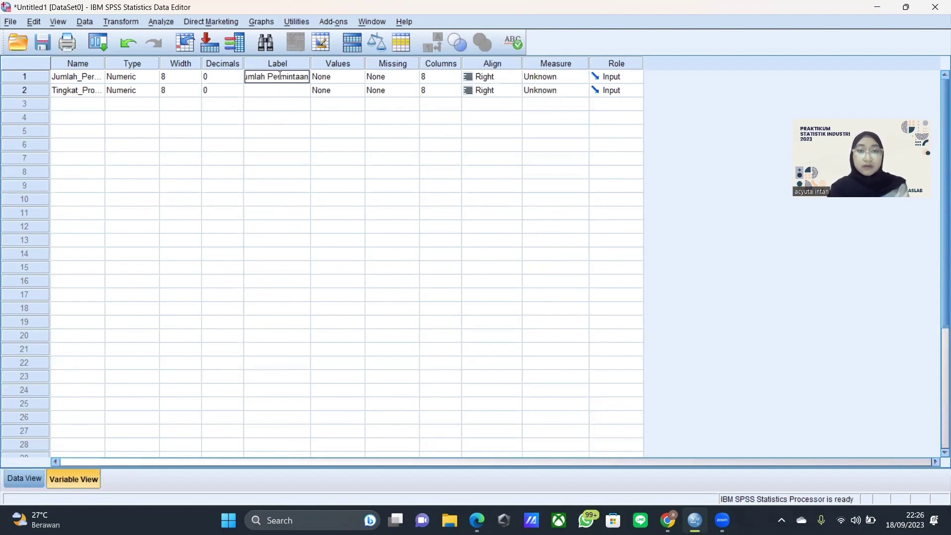
{"action": "key", "text": "Return"}
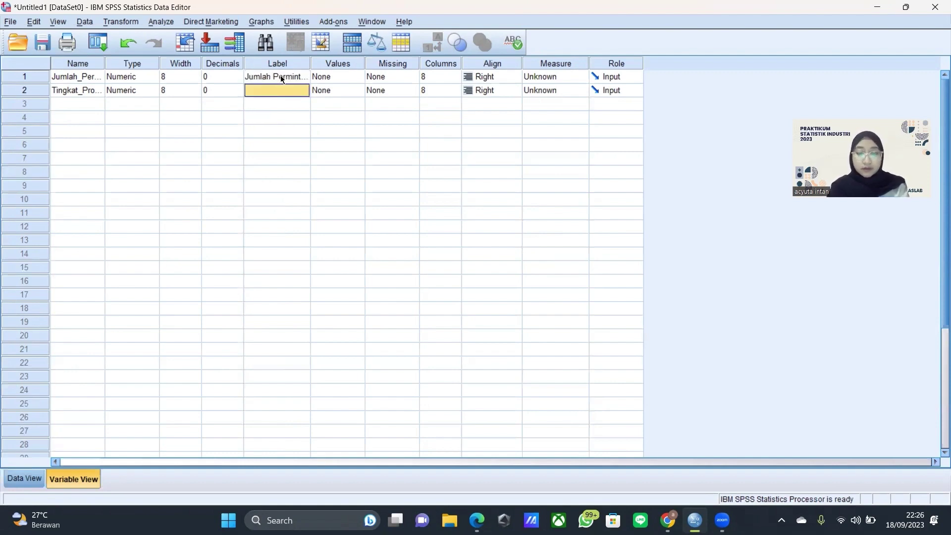
{"action": "type", "text": "Tingkat produksi"}
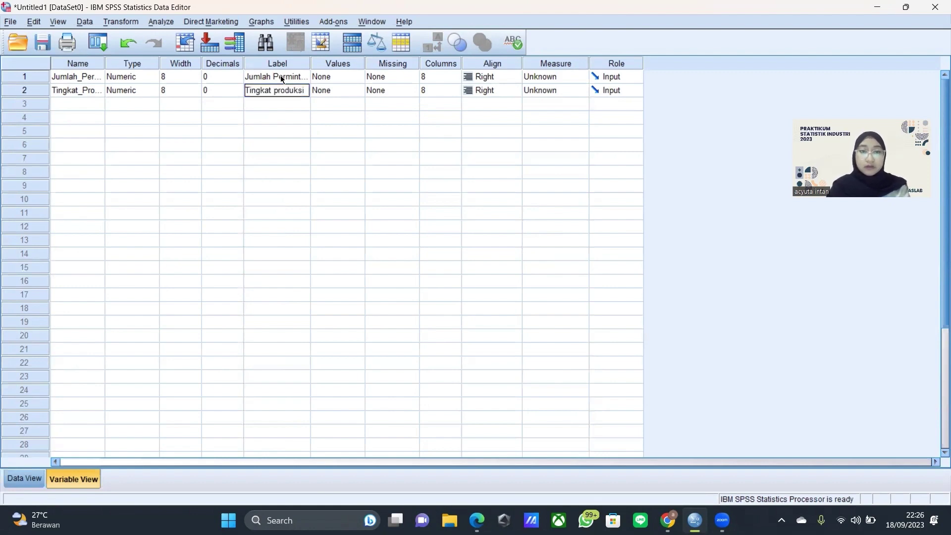
{"action": "key", "text": "Return"}
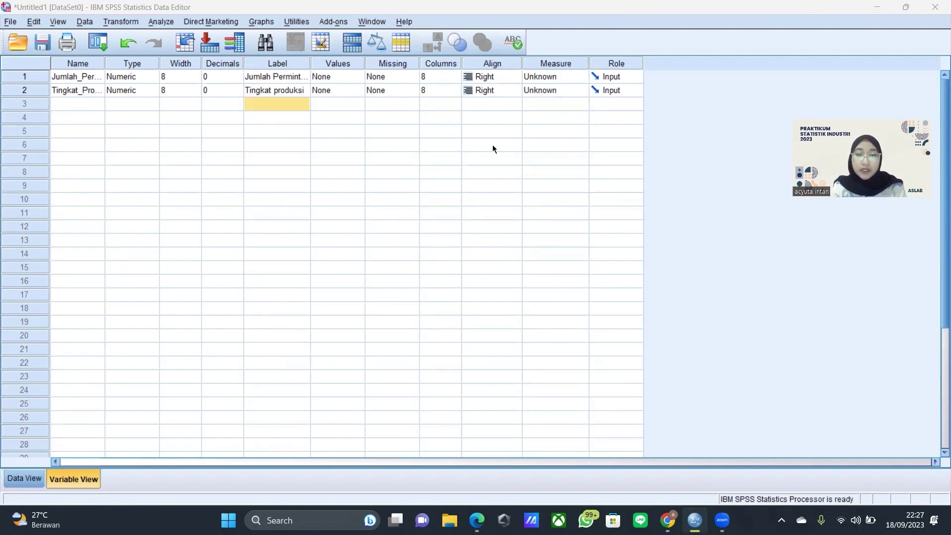
- Show the data values and widen the Jumlah_Permintaan and Tingkat_Produksi columns so their full names fit on one line
{"action": "left_click", "coordinate": [24, 479]}
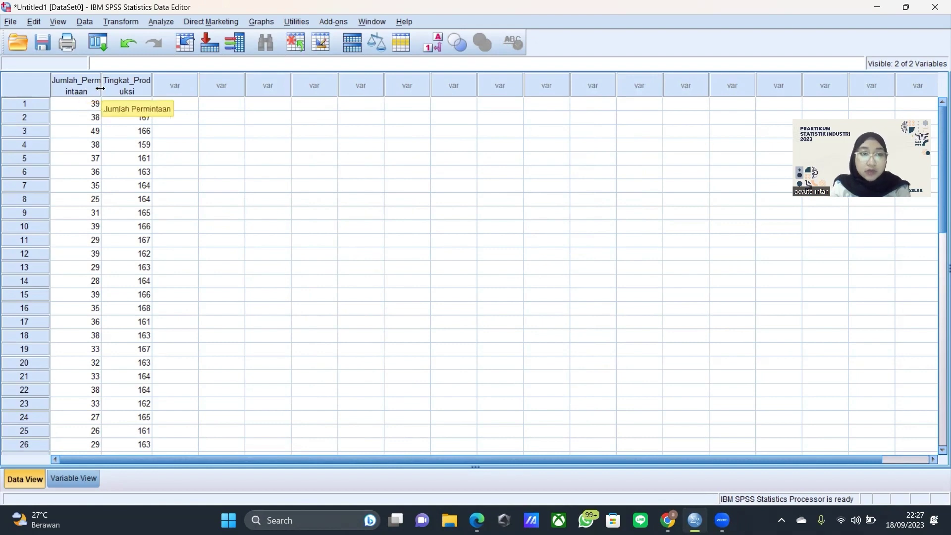
{"action": "left_click_drag", "start_coordinate": [100, 88], "coordinate": [201, 77]}
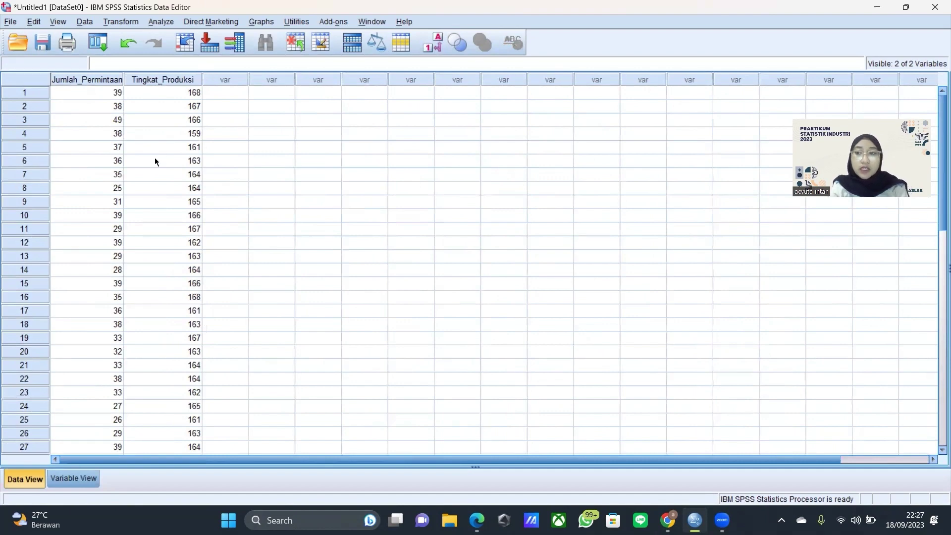
- Run a bivariate Pearson correlation with a two-tailed significance test on Jumlah Permintaan and Tingkat produksi
{"action": "left_click", "coordinate": [161, 22]}
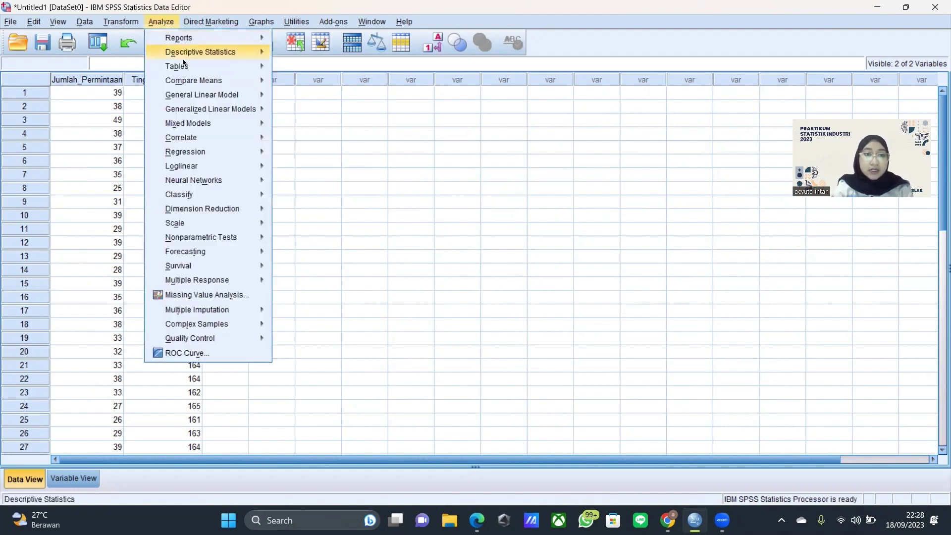
{"action": "mouse_move", "coordinate": [206, 136]}
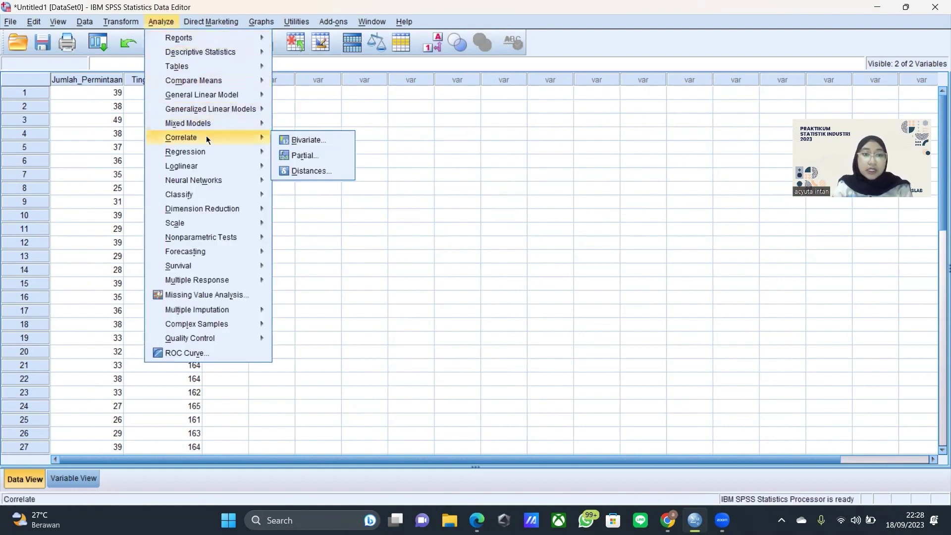
{"action": "left_click", "coordinate": [306, 140]}
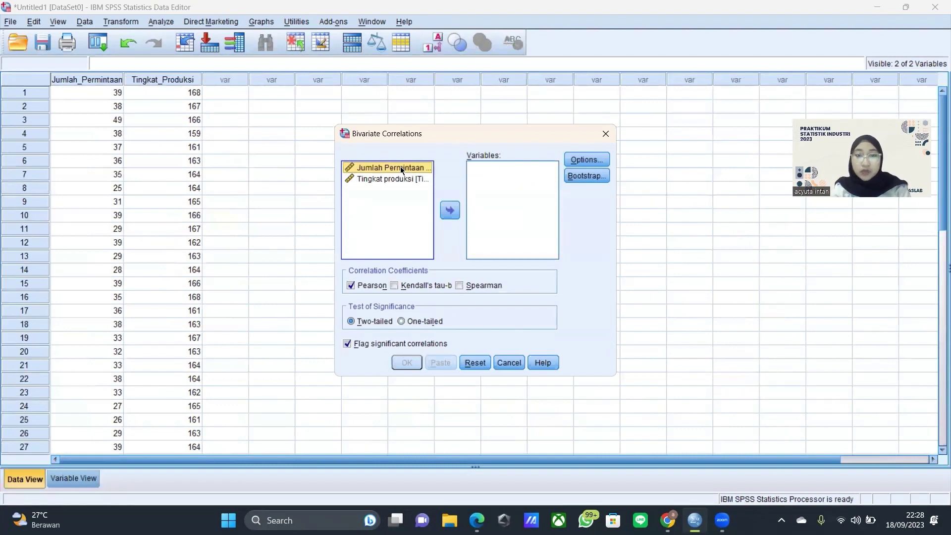
{"action": "key", "text": "ctrl+a"}
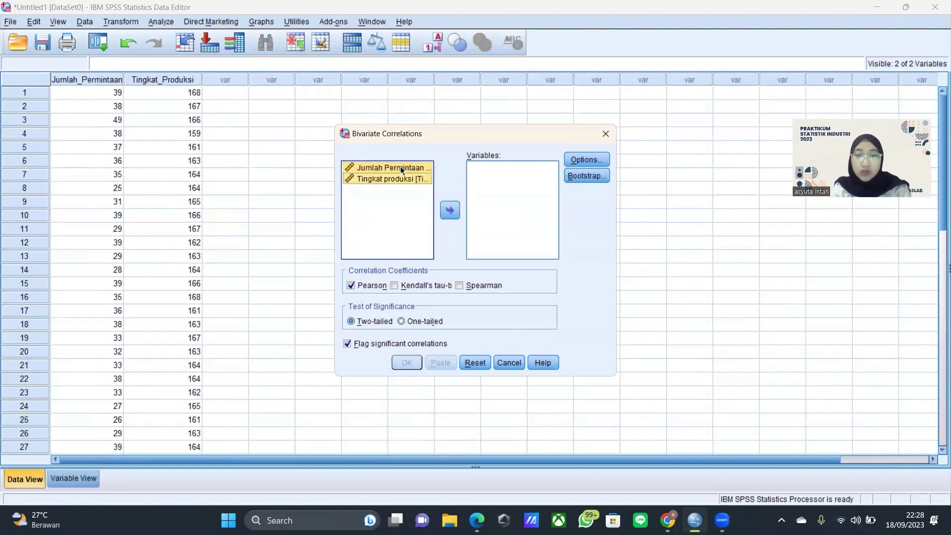
{"action": "left_click", "coordinate": [452, 210]}
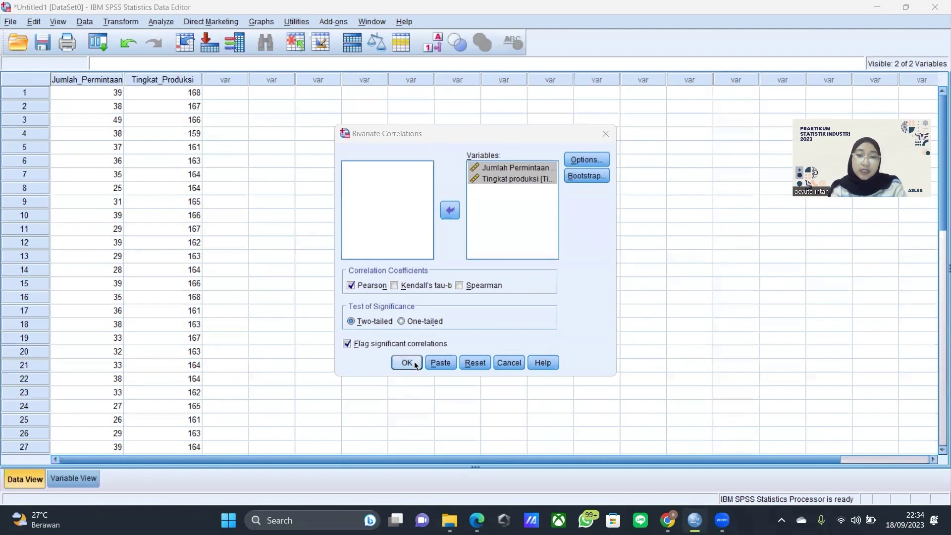
{"action": "left_click", "coordinate": [414, 363]}
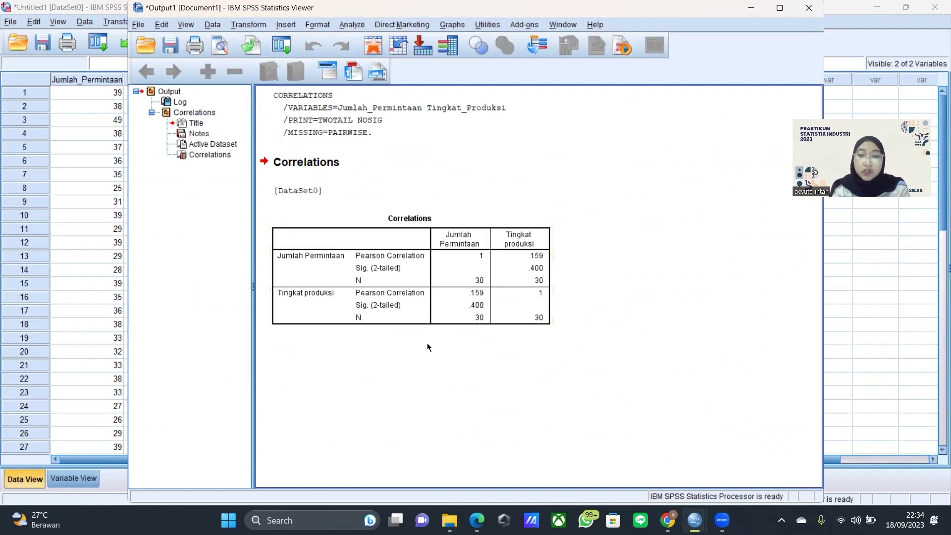
- Examine the Pearson correlation and two-tailed significance values in the Correlations output table
{"action": "left_click", "coordinate": [554, 256]}
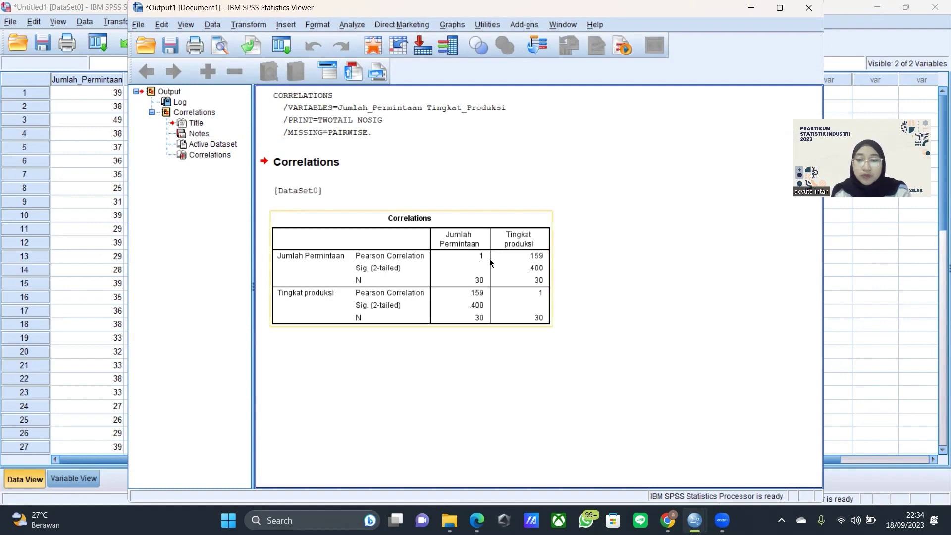
{"action": "left_click", "coordinate": [604, 260]}
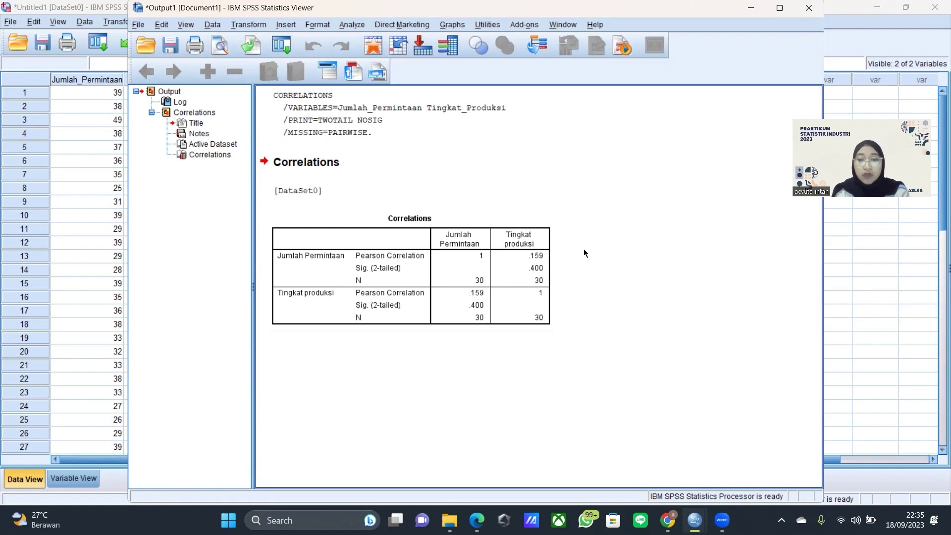
{"action": "left_click", "coordinate": [527, 290]}
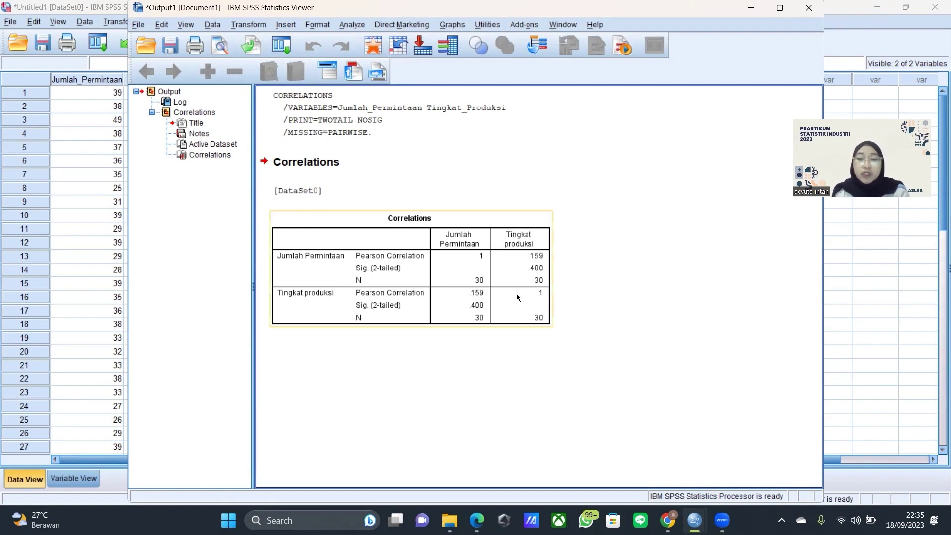
{"action": "left_click", "coordinate": [618, 285]}
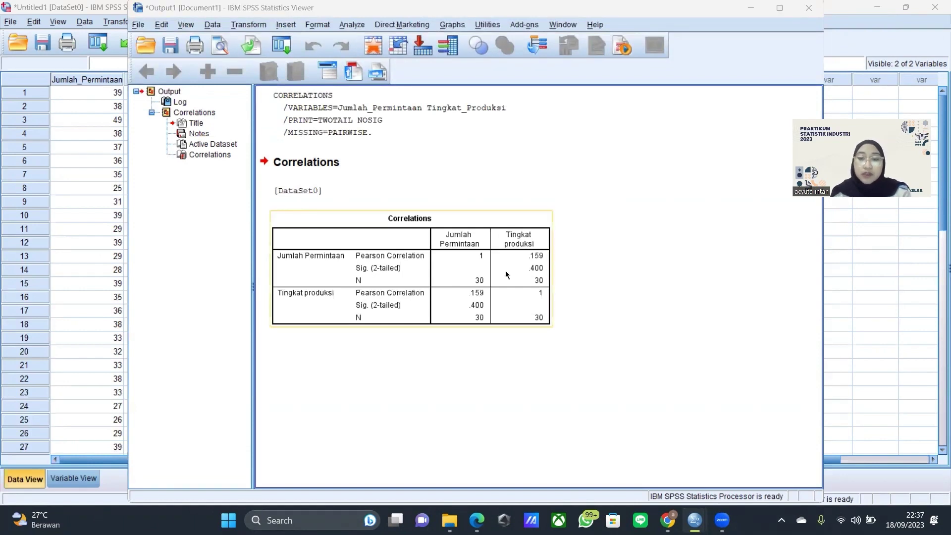
{"action": "left_click", "coordinate": [556, 271]}
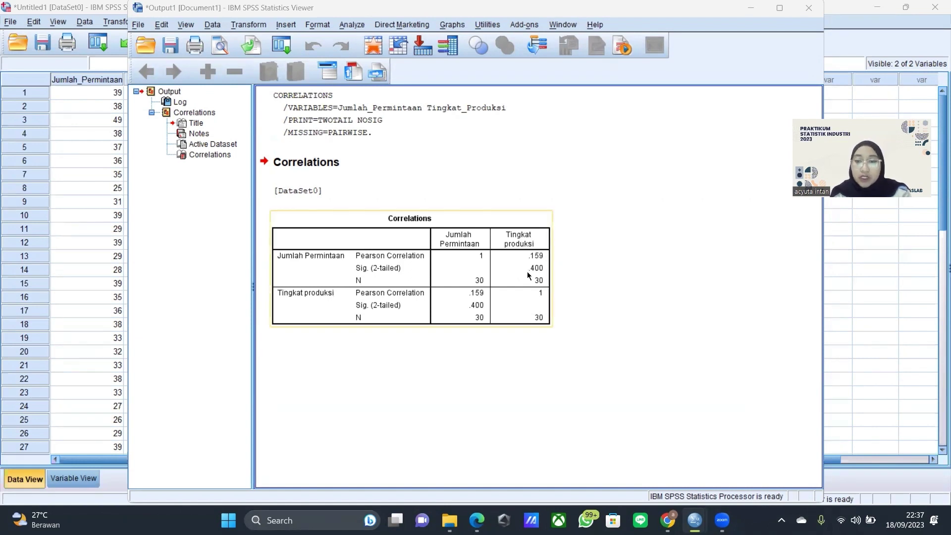
{"action": "left_click", "coordinate": [562, 268]}
{"action": "left_click", "coordinate": [486, 349]}
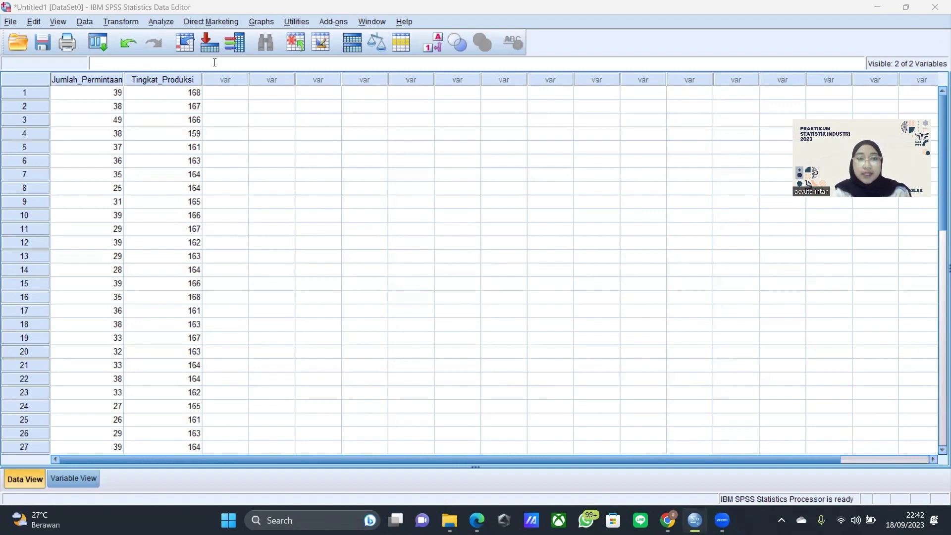
- Set up a linear regression with Tingkat produksi as the dependent variable and Jumlah Permintaan as the independent variable
{"action": "left_click", "coordinate": [164, 23]}
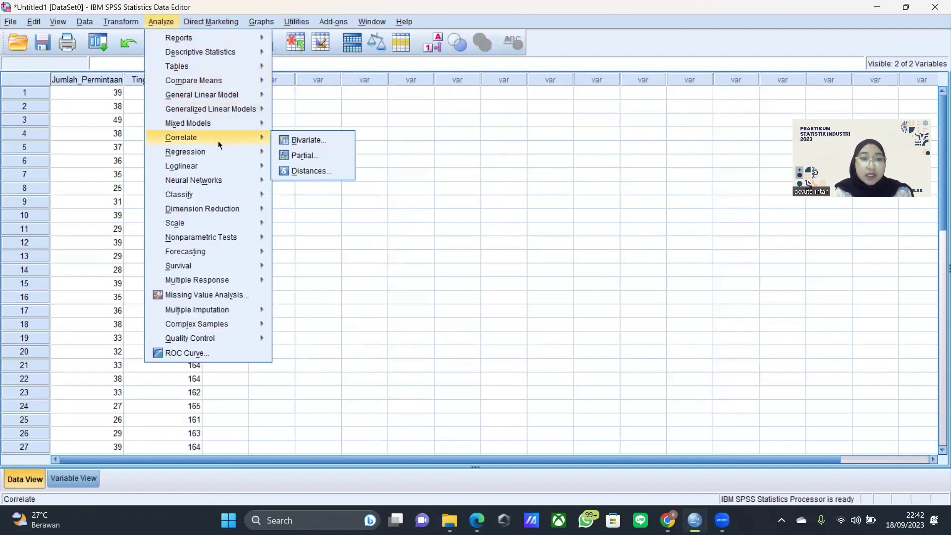
{"action": "mouse_move", "coordinate": [219, 152]}
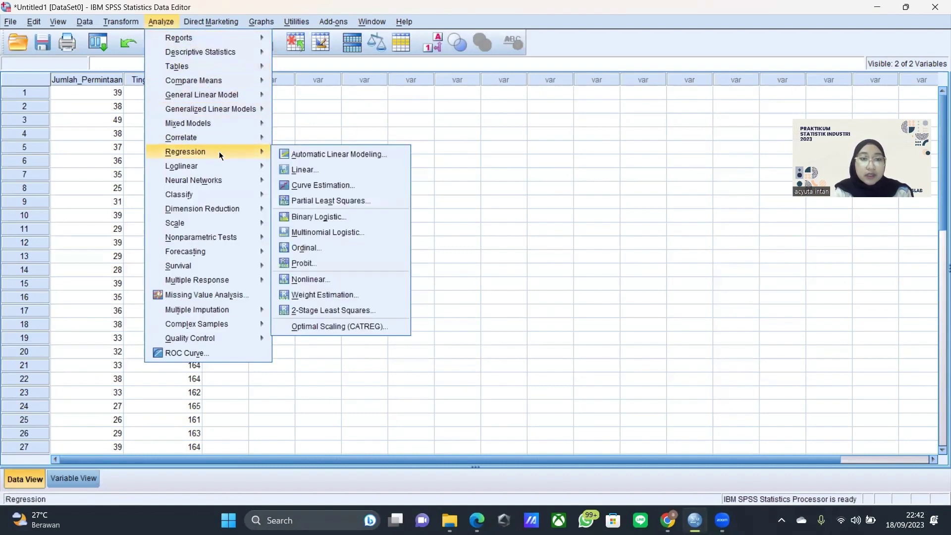
{"action": "left_click", "coordinate": [310, 171]}
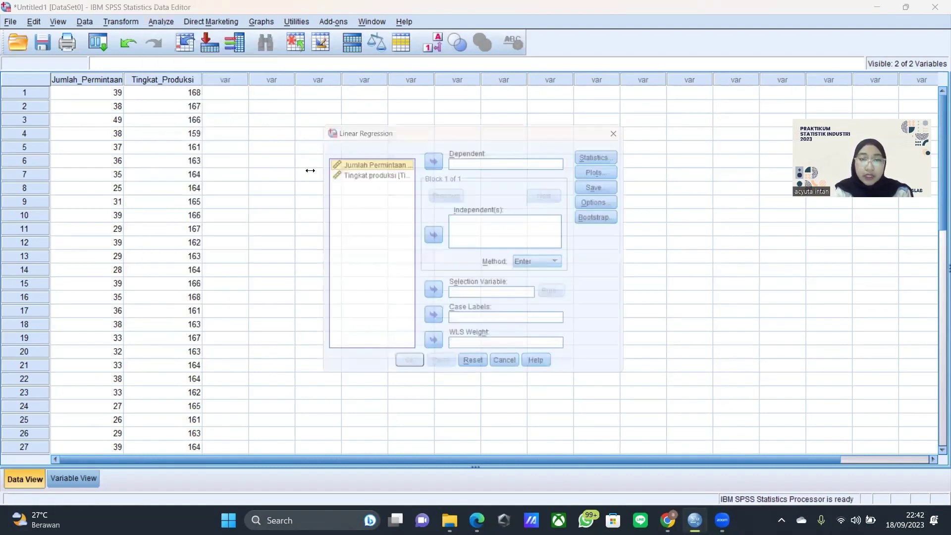
{"action": "left_click", "coordinate": [373, 174]}
{"action": "left_click", "coordinate": [432, 156]}
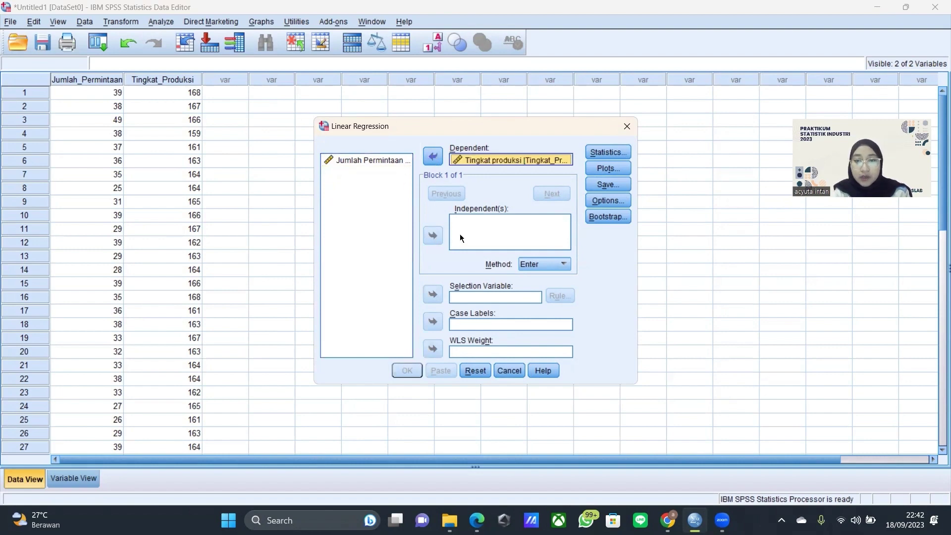
{"action": "left_click", "coordinate": [382, 161]}
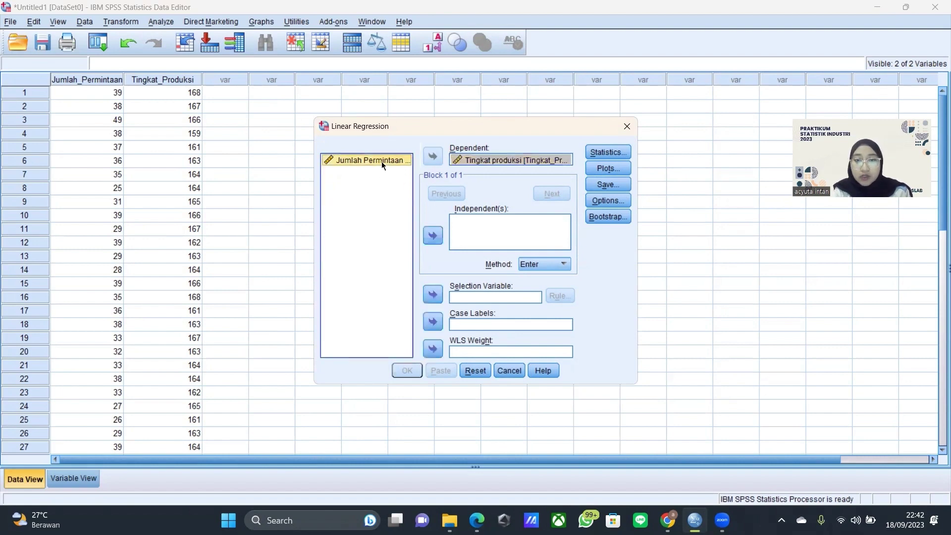
{"action": "left_click", "coordinate": [432, 236]}
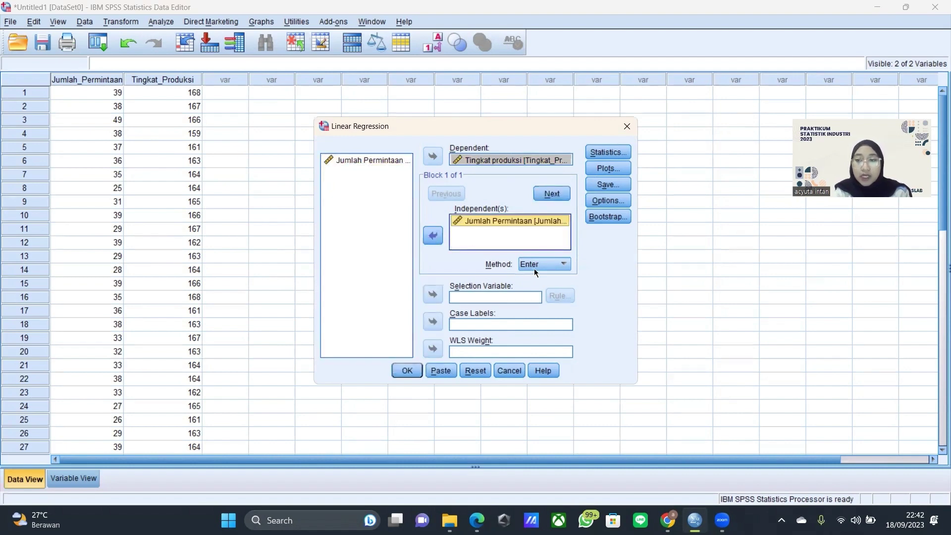
- Add covariance matrix, R squared change, descriptives, part and partial correlations and collinearity diagnostics to the regression statistics, and run the regression
{"action": "left_click", "coordinate": [619, 153]}
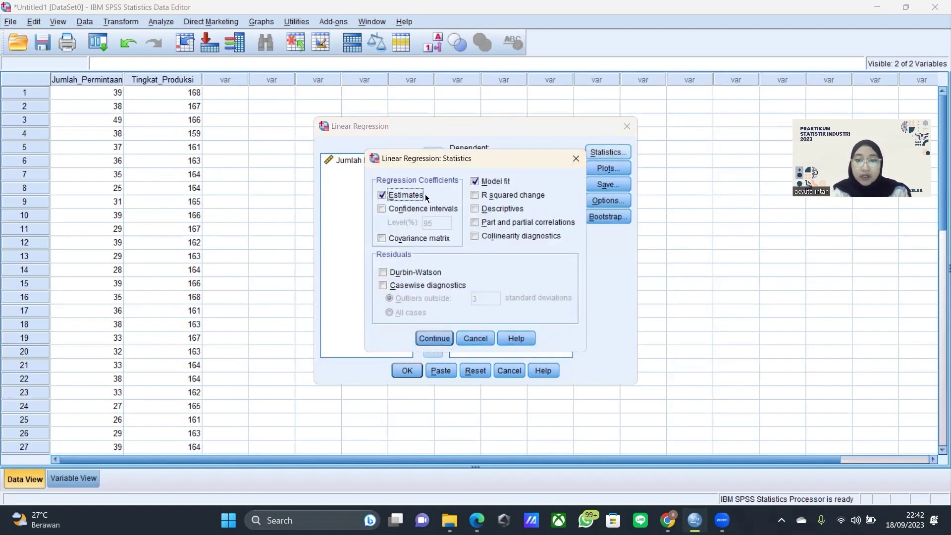
{"action": "left_click", "coordinate": [382, 239]}
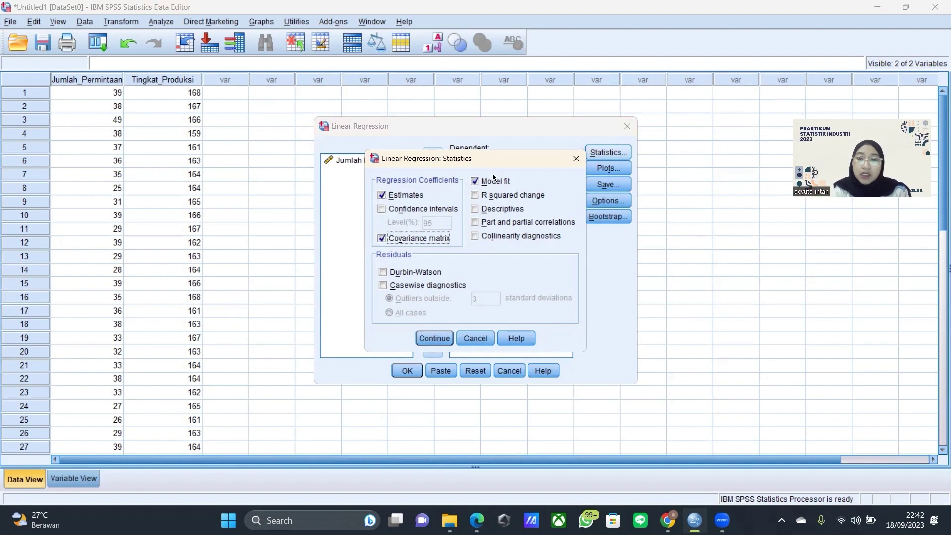
{"action": "left_click", "coordinate": [476, 194]}
{"action": "left_click", "coordinate": [475, 210]}
{"action": "left_click", "coordinate": [476, 222]}
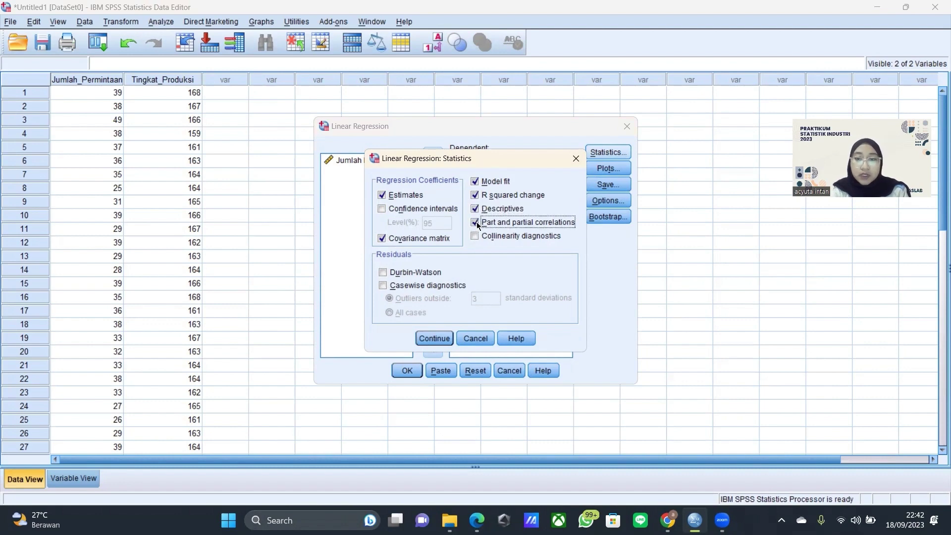
{"action": "left_click", "coordinate": [474, 235]}
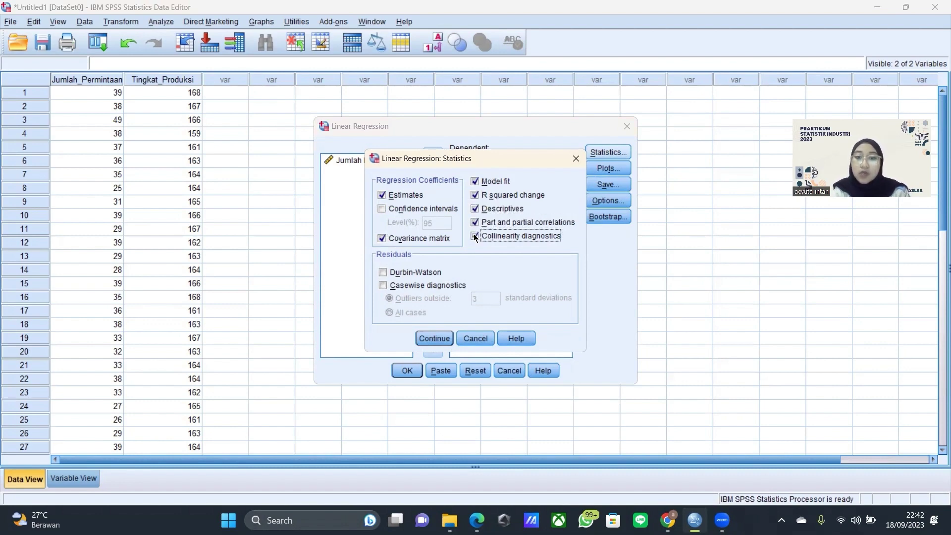
{"action": "left_click", "coordinate": [428, 337]}
{"action": "left_click", "coordinate": [407, 370]}
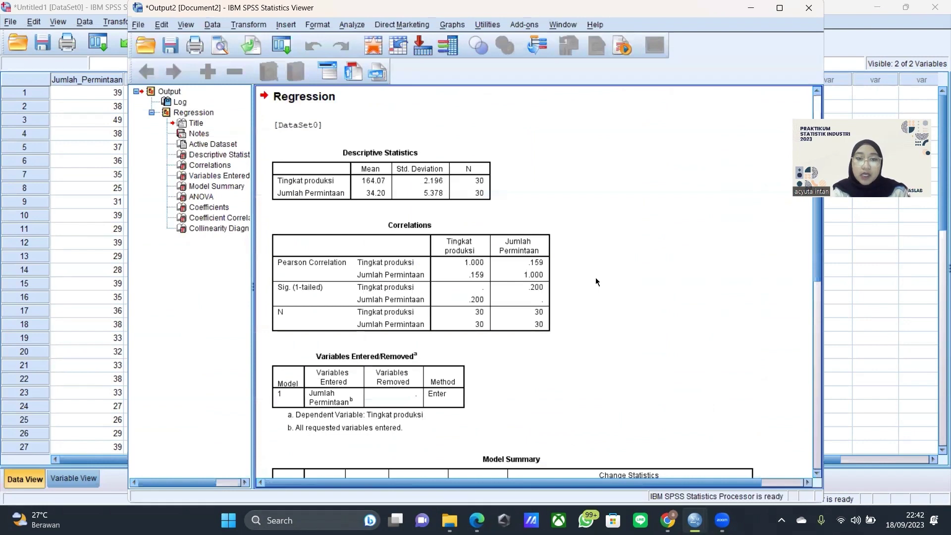
- Look through the regression output tables and widen the output window until the whole Coefficients table fits
{"action": "scroll", "coordinate": [595, 277], "scroll_direction": "down", "scroll_amount": 2}
{"action": "scroll", "coordinate": [595, 281], "scroll_direction": "up", "scroll_amount": 2}
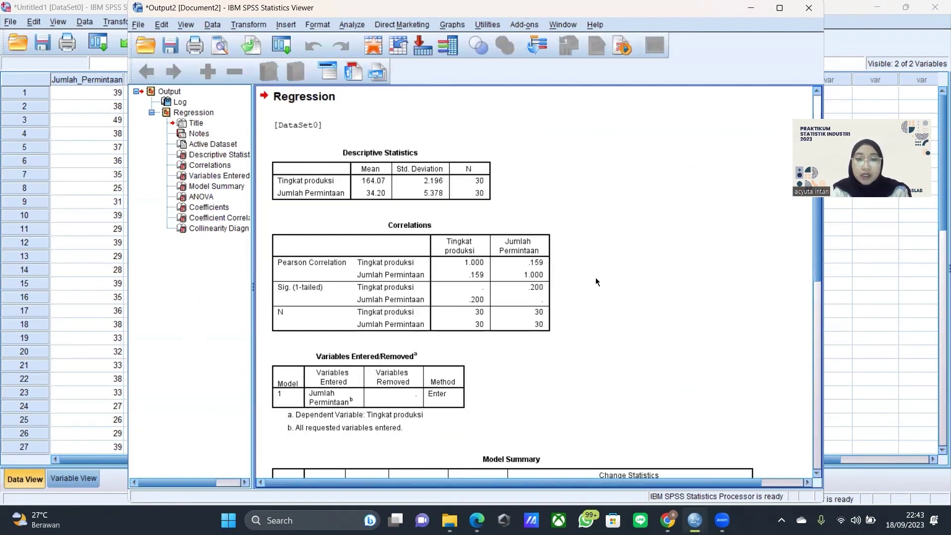
{"action": "scroll", "coordinate": [596, 279], "scroll_direction": "down", "scroll_amount": 6}
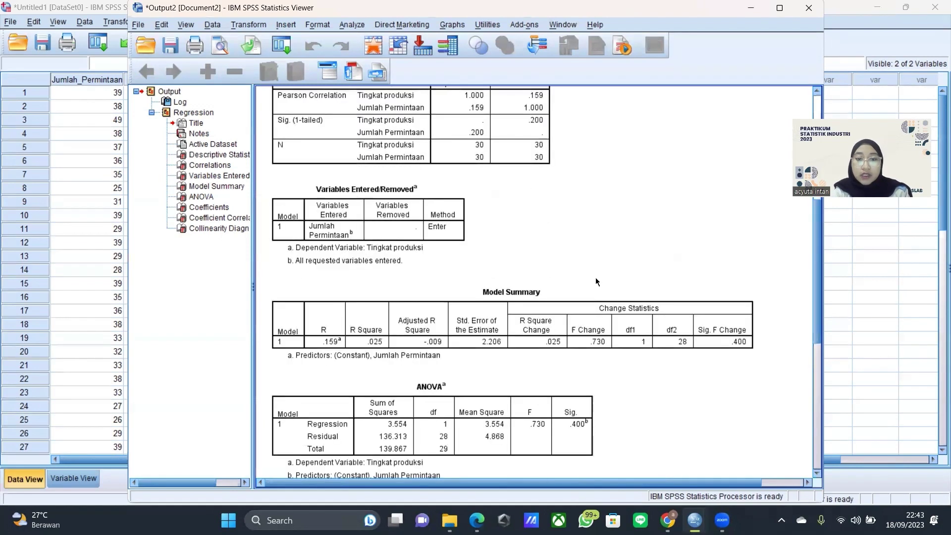
{"action": "scroll", "coordinate": [596, 280], "scroll_direction": "down", "scroll_amount": 4}
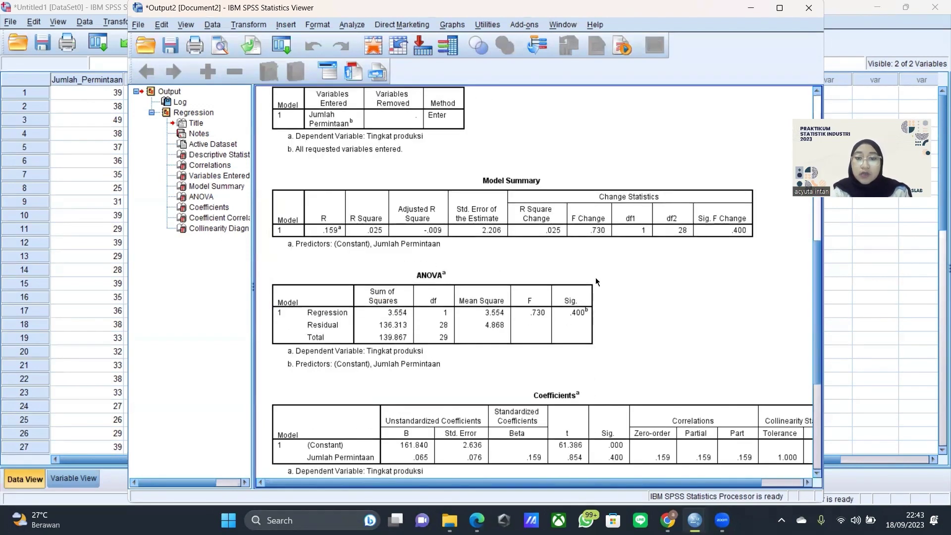
{"action": "scroll", "coordinate": [595, 281], "scroll_direction": "down", "scroll_amount": 6}
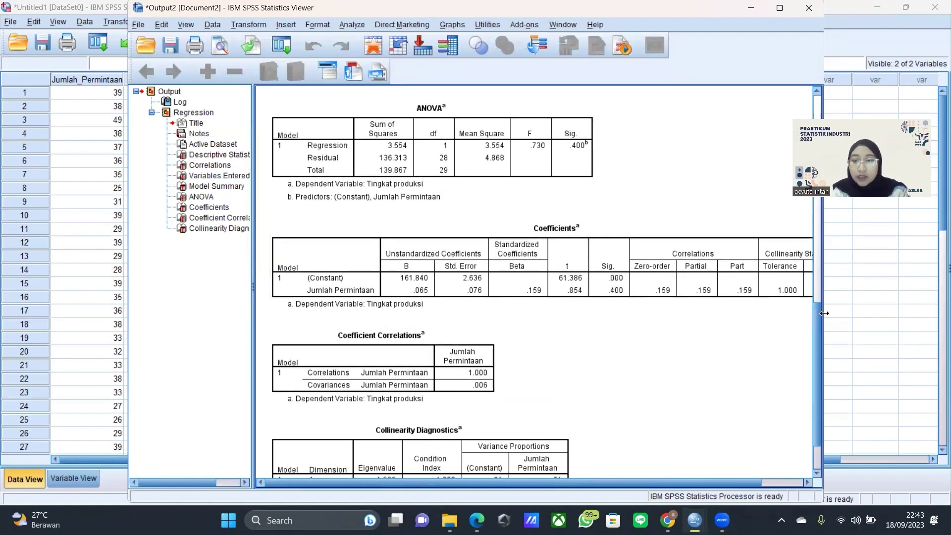
{"action": "left_click_drag", "start_coordinate": [824, 313], "coordinate": [887, 315]}
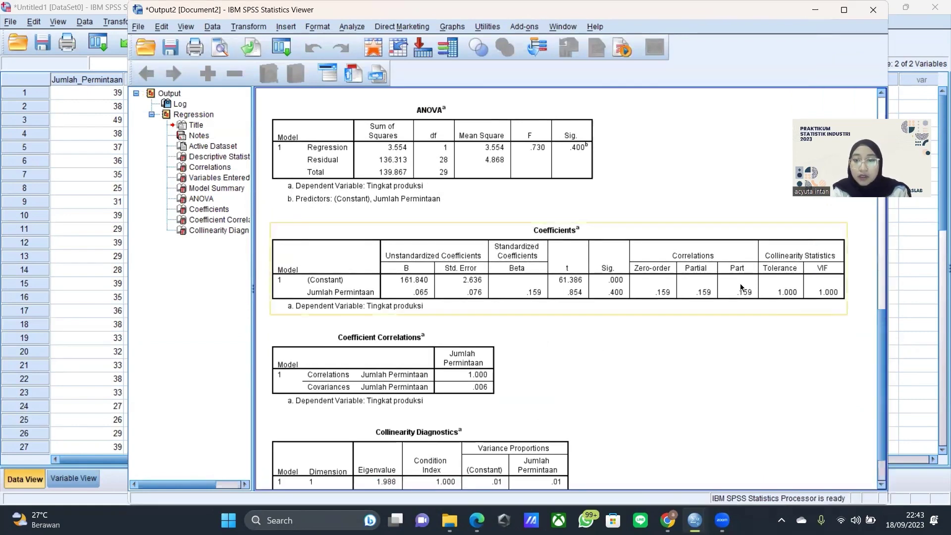
- Examine the significance values in the Coefficients and ANOVA tables and the R Square value in the Model Summary
{"action": "left_click", "coordinate": [607, 302]}
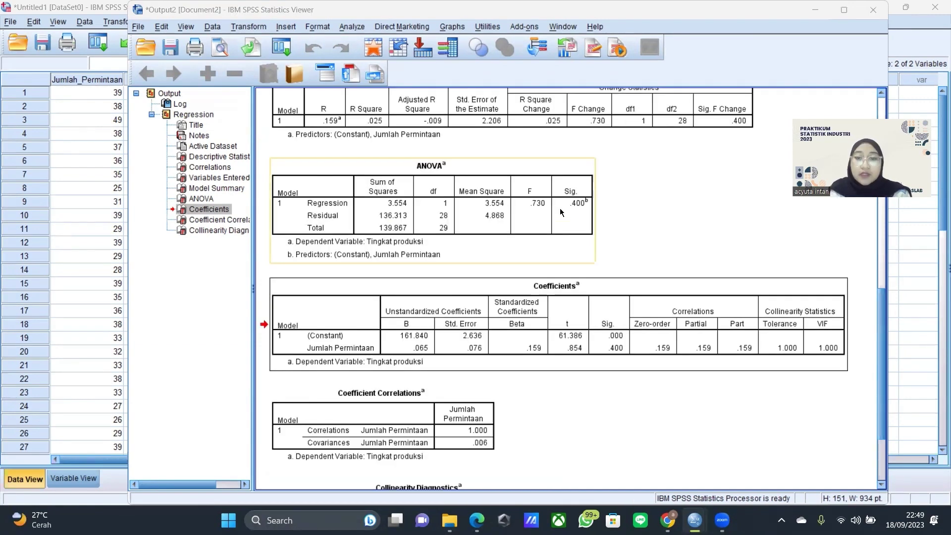
{"action": "left_click", "coordinate": [560, 208]}
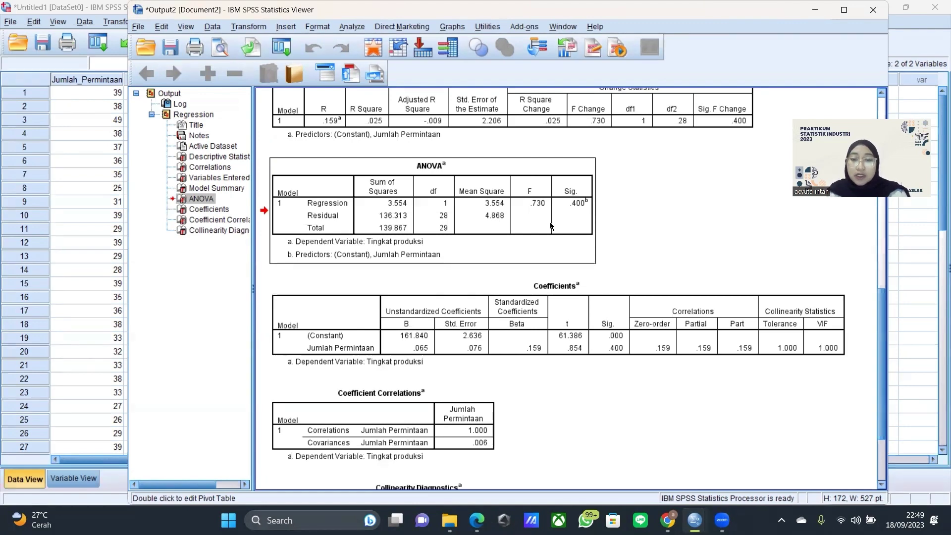
{"action": "scroll", "coordinate": [551, 225], "scroll_direction": "up", "scroll_amount": 2}
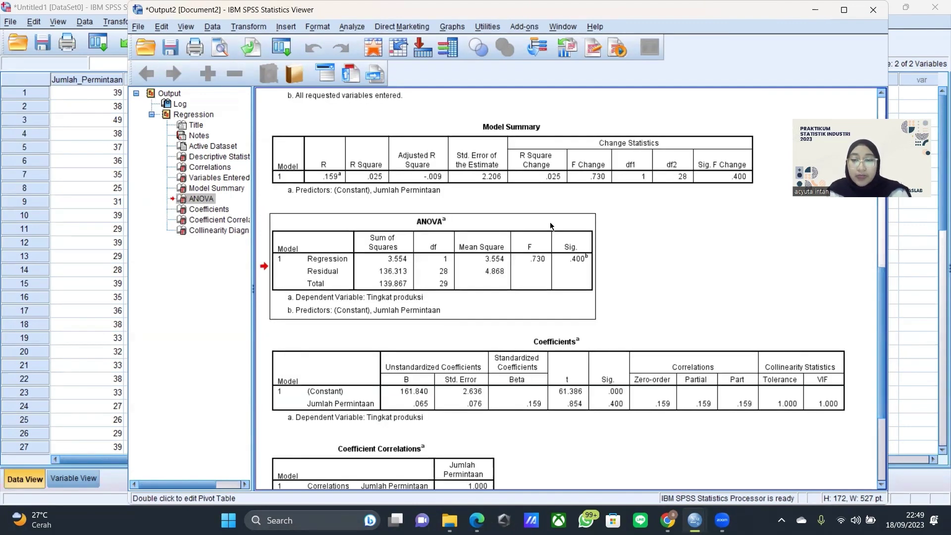
{"action": "scroll", "coordinate": [551, 226], "scroll_direction": "up", "scroll_amount": 2}
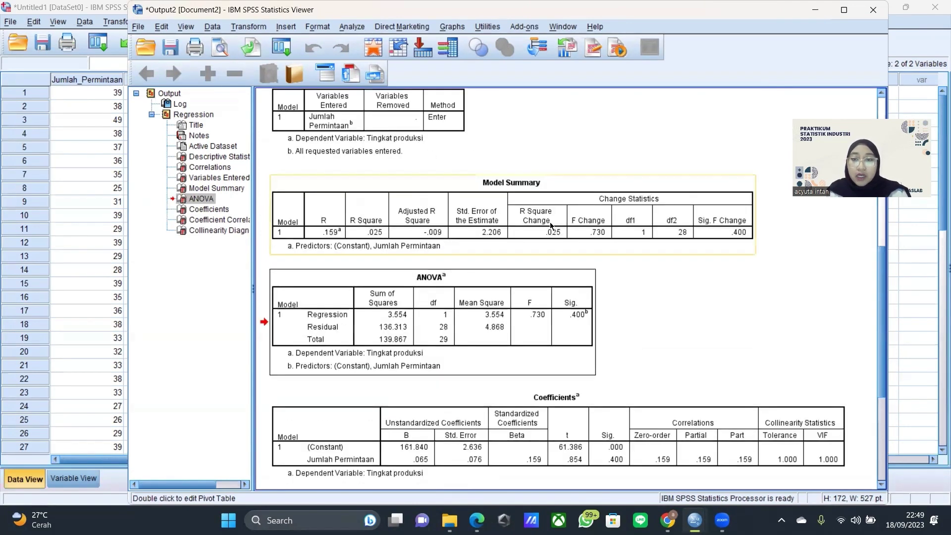
{"action": "left_click", "coordinate": [564, 243]}
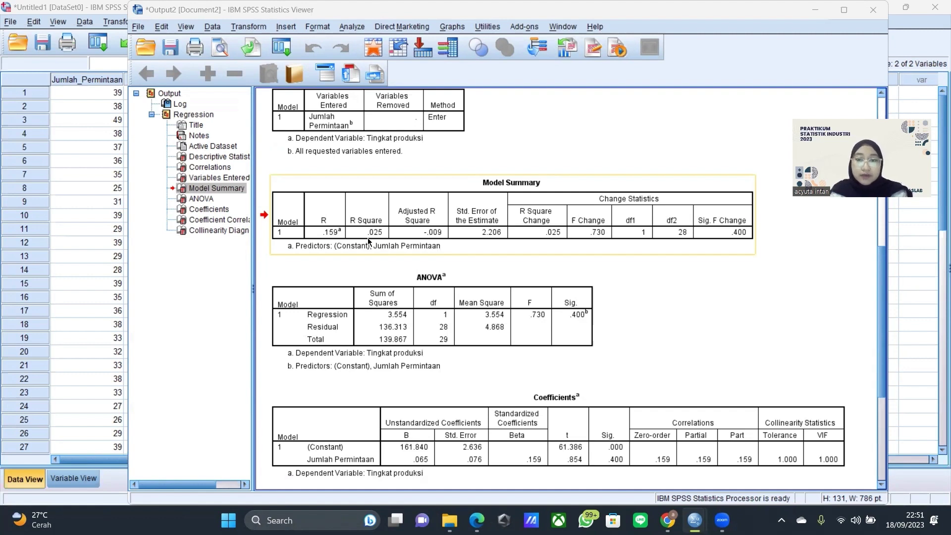
{"action": "left_click", "coordinate": [511, 247]}
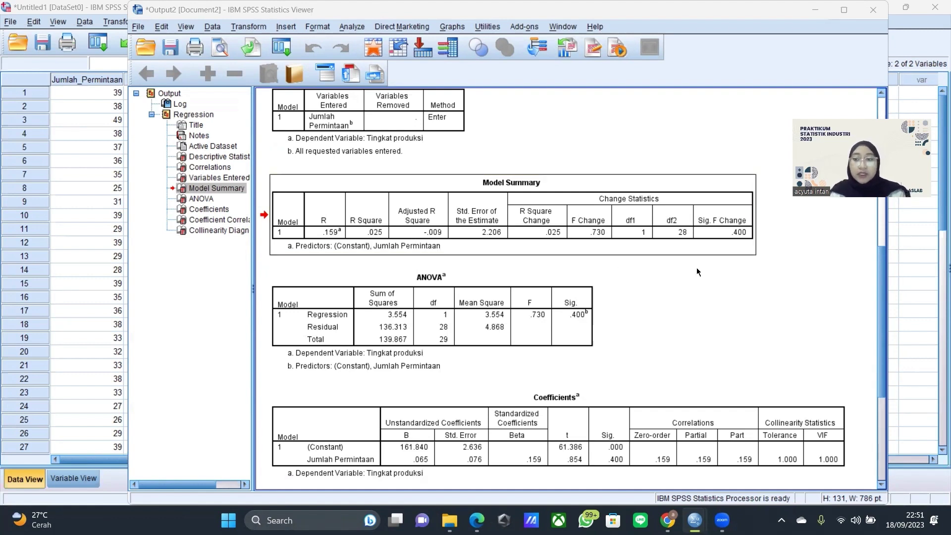